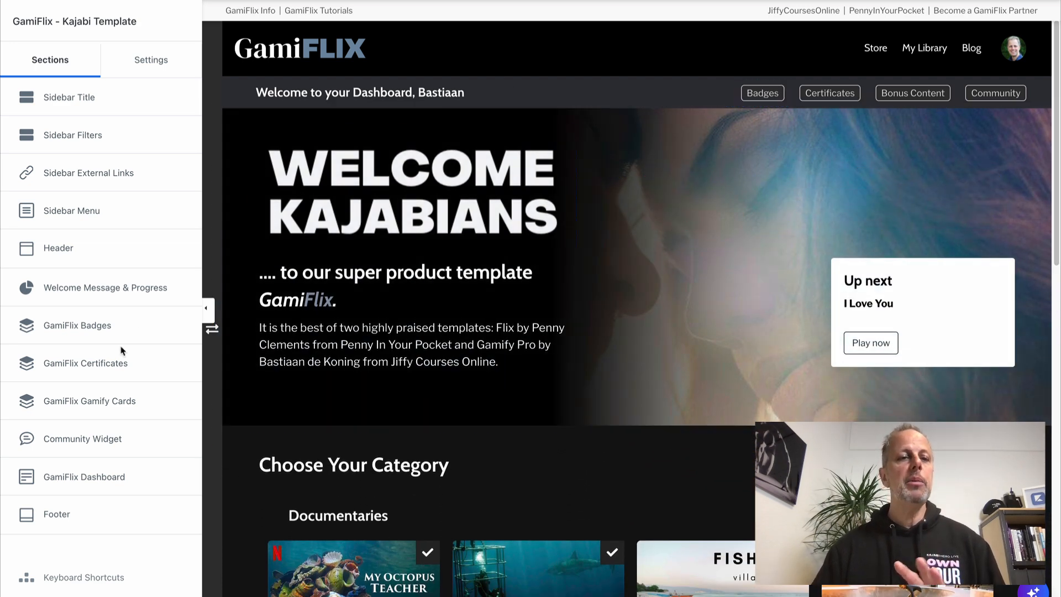
- Show the GamiFlix Badges section on the dashboard and add a new badge to the end of its list
{"action": "left_click", "coordinate": [79, 327]}
{"action": "left_click", "coordinate": [22, 99]}
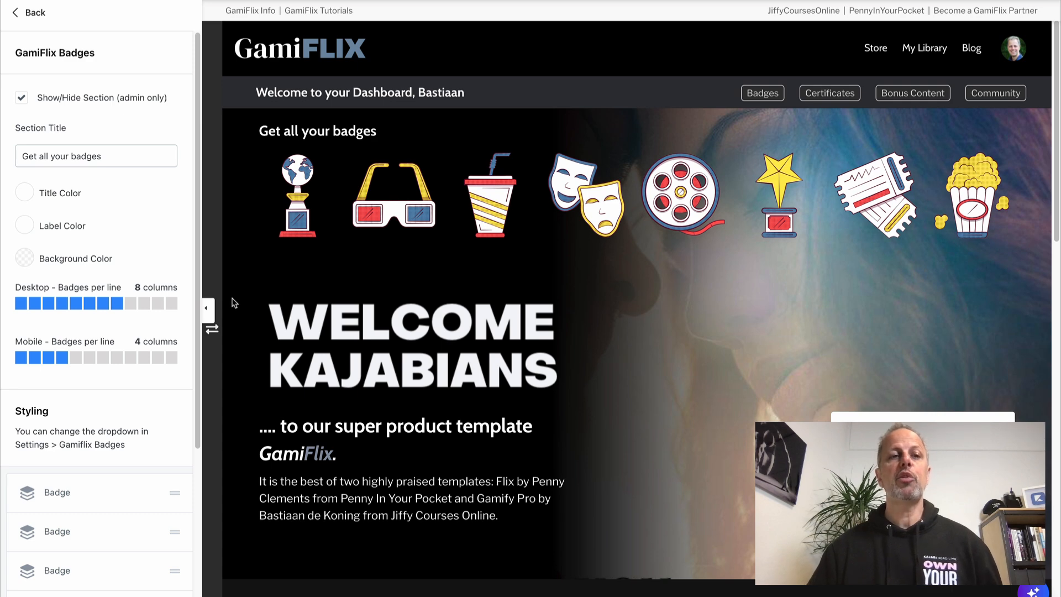
{"action": "scroll", "coordinate": [124, 362], "scroll_direction": "down", "scroll_amount": 4}
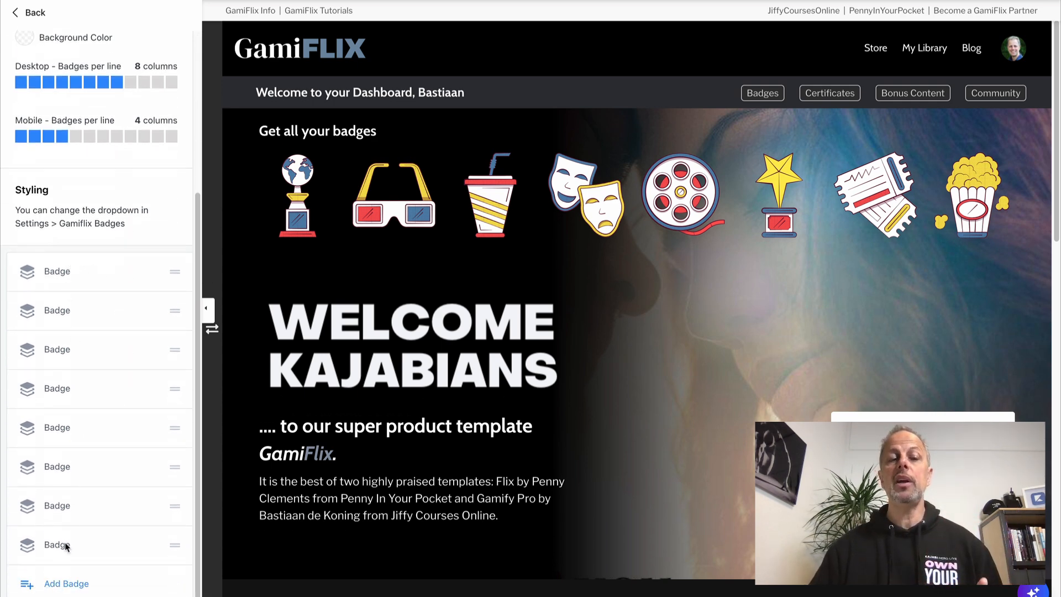
{"action": "left_click", "coordinate": [65, 586]}
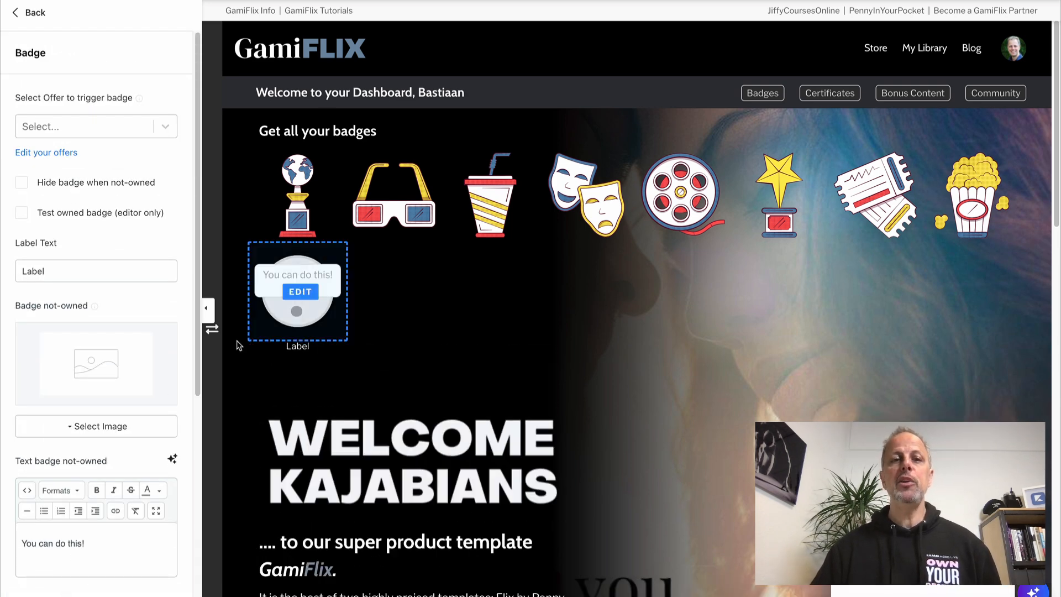
{"action": "left_click", "coordinate": [34, 12]}
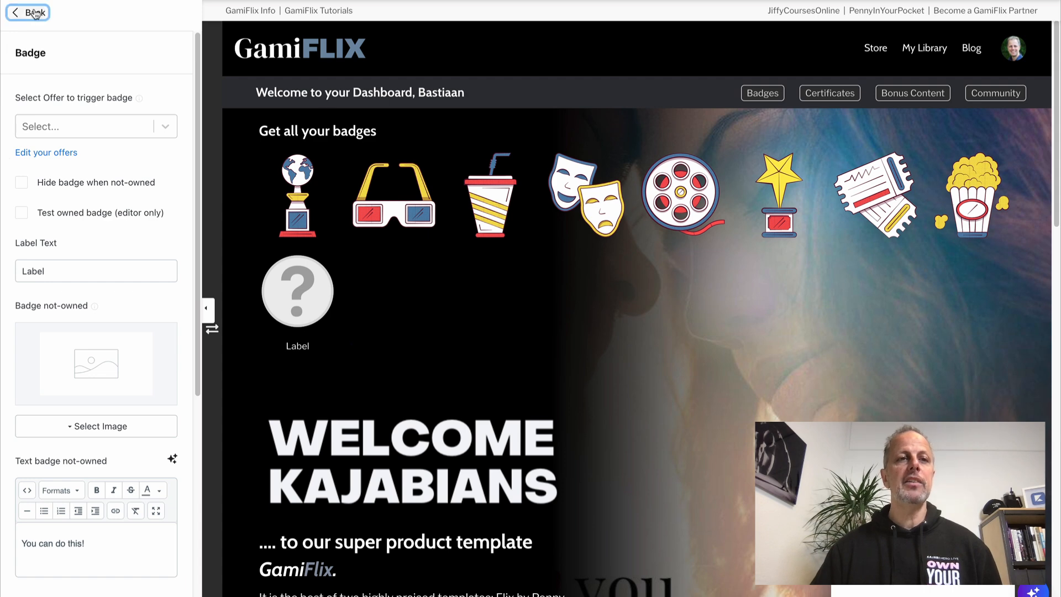
- Add another new badge with default settings to the GamiFlix Badges section
{"action": "scroll", "coordinate": [57, 420], "scroll_direction": "down", "scroll_amount": 3}
{"action": "scroll", "coordinate": [56, 403], "scroll_direction": "down", "scroll_amount": 2}
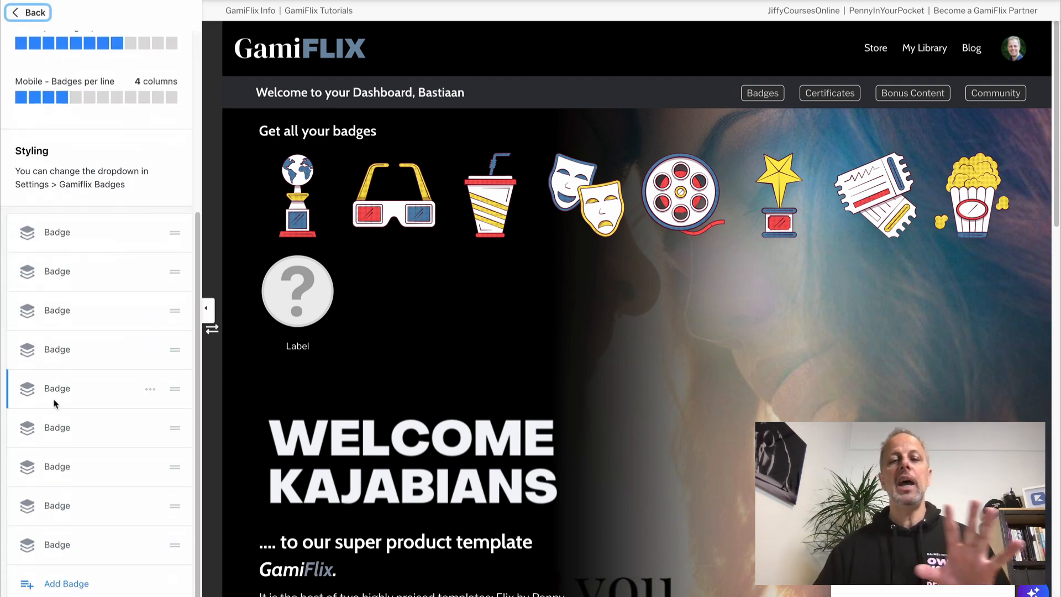
{"action": "left_click", "coordinate": [62, 583]}
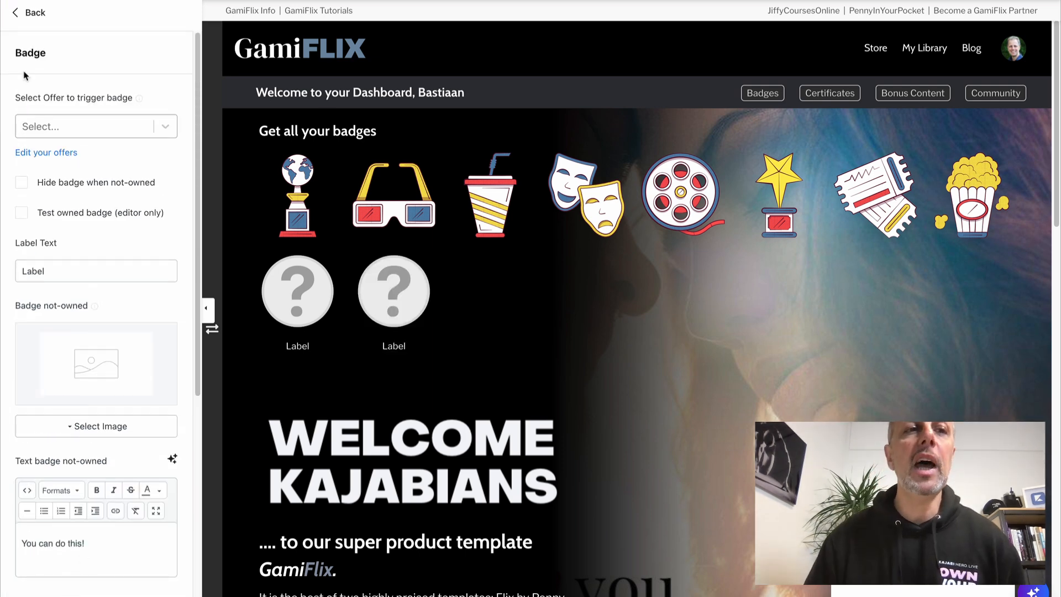
{"action": "left_click", "coordinate": [28, 17]}
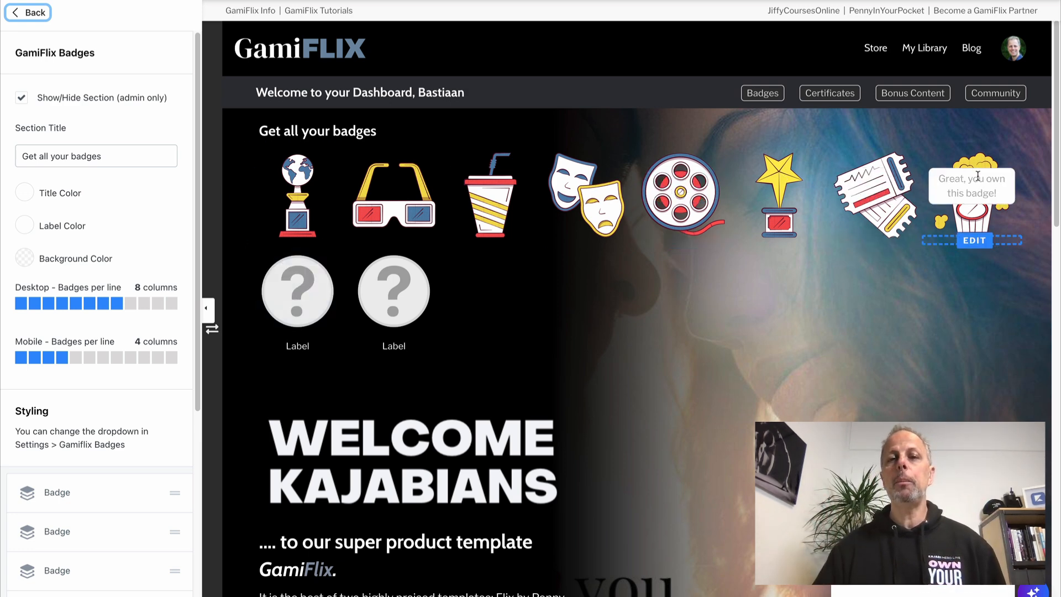
- Set the badges per line to 10 columns on desktop and 5 columns on mobile, checking the mobile preview
{"action": "left_click", "coordinate": [143, 305]}
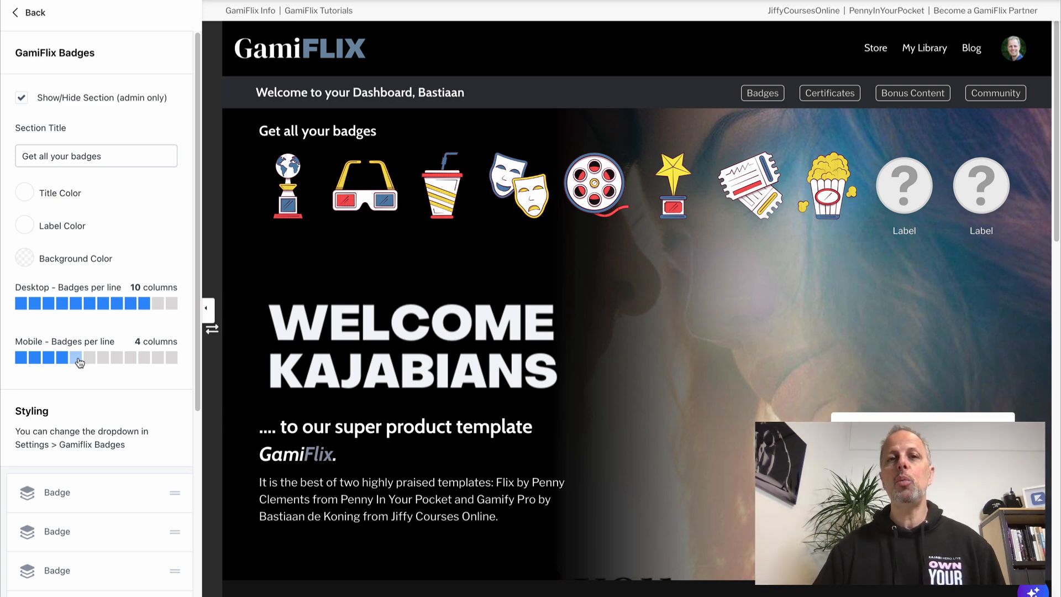
{"action": "left_click", "coordinate": [553, 1]}
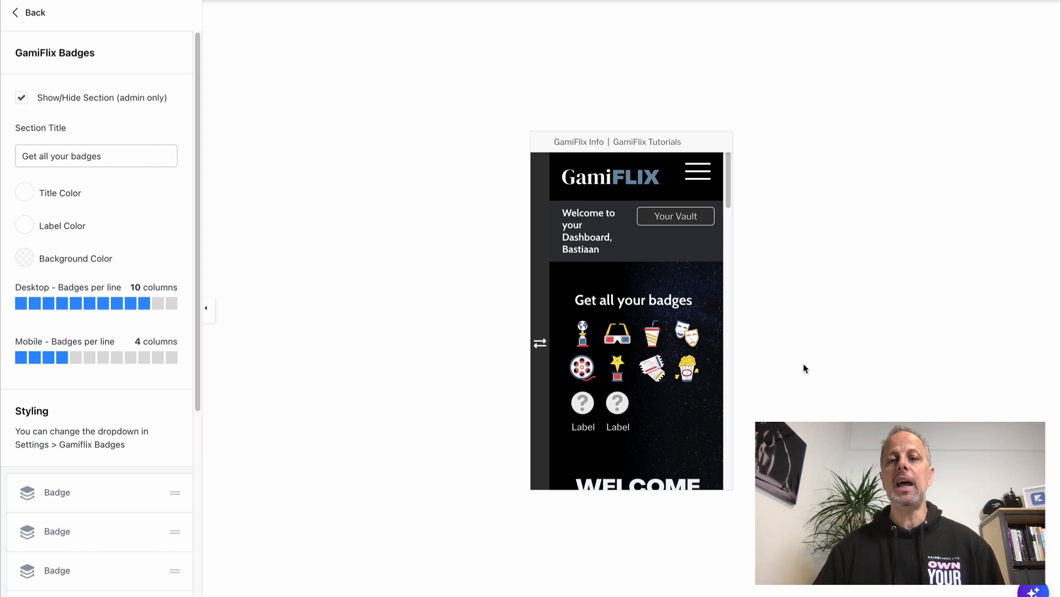
{"action": "left_click", "coordinate": [75, 363]}
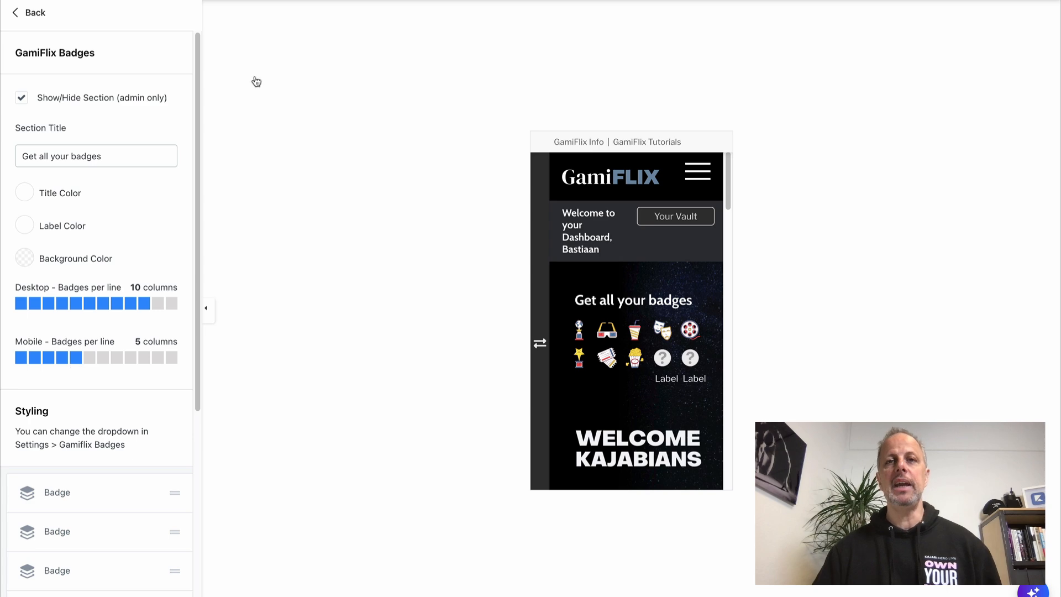
{"action": "left_click", "coordinate": [310, 1]}
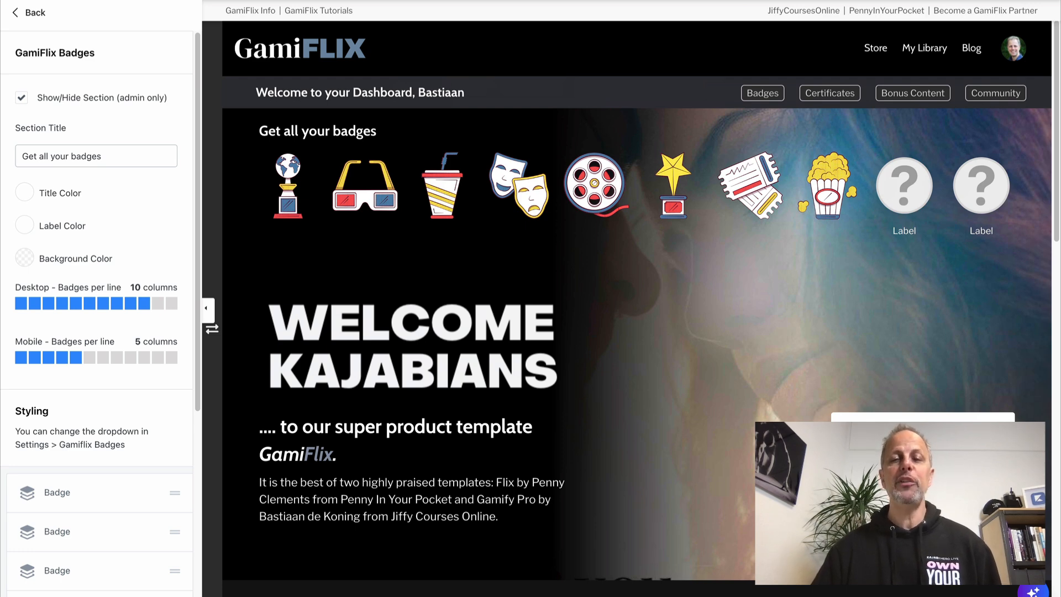
- Hide the two newly added badges and try the dashboard's Badges dropdown in the full-width preview
{"action": "scroll", "coordinate": [97, 404], "scroll_direction": "down", "scroll_amount": 5}
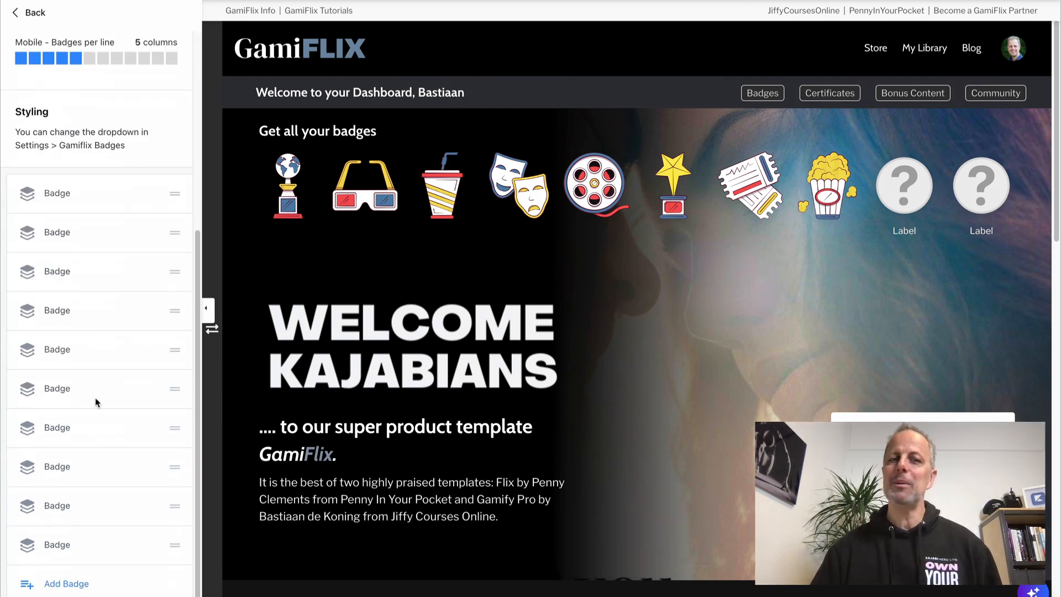
{"action": "left_click", "coordinate": [150, 507]}
{"action": "left_click", "coordinate": [111, 485]}
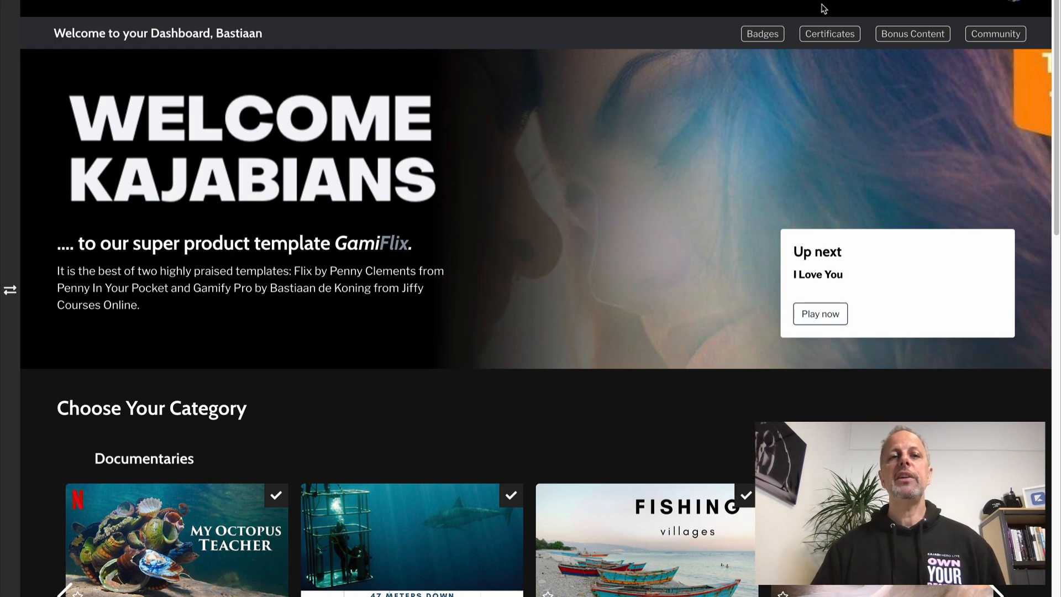
{"action": "left_click", "coordinate": [779, 35]}
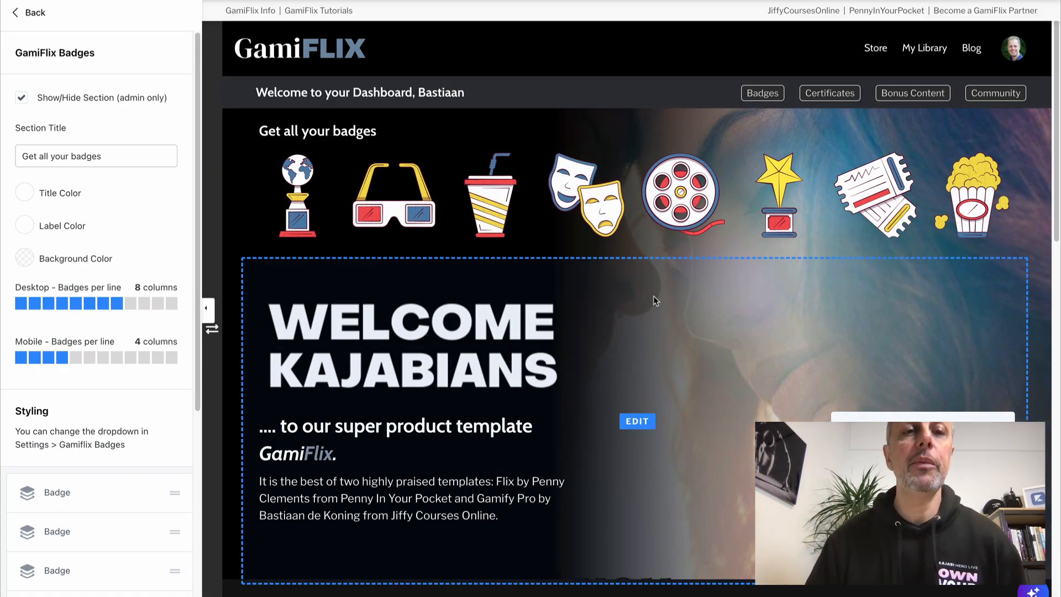
- Open the globe trophy badge's settings and examine its offer, not-owned image and hover text
{"action": "mouse_move", "coordinate": [315, 173]}
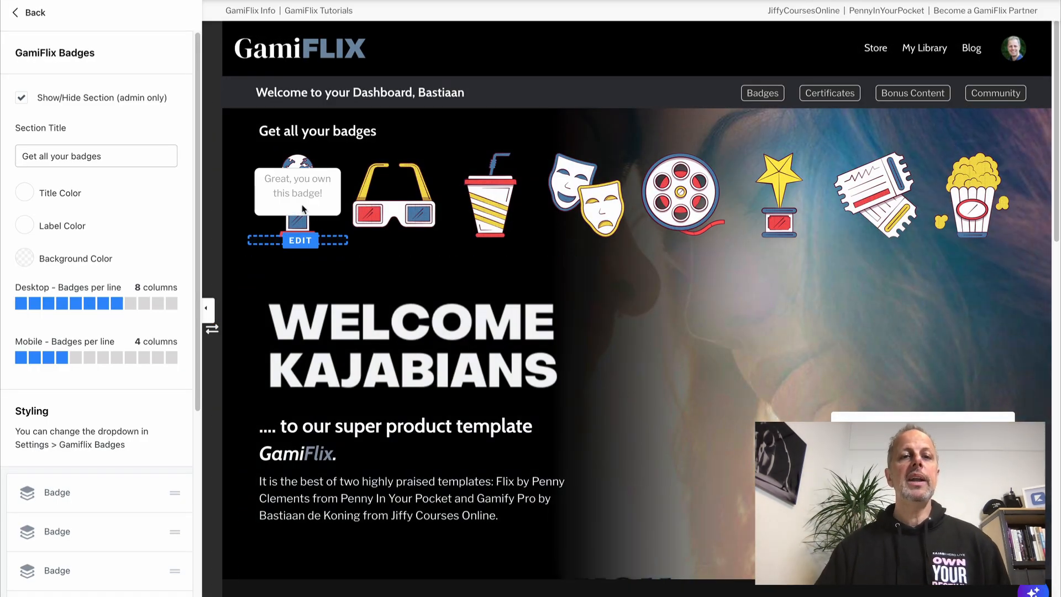
{"action": "left_click", "coordinate": [302, 210]}
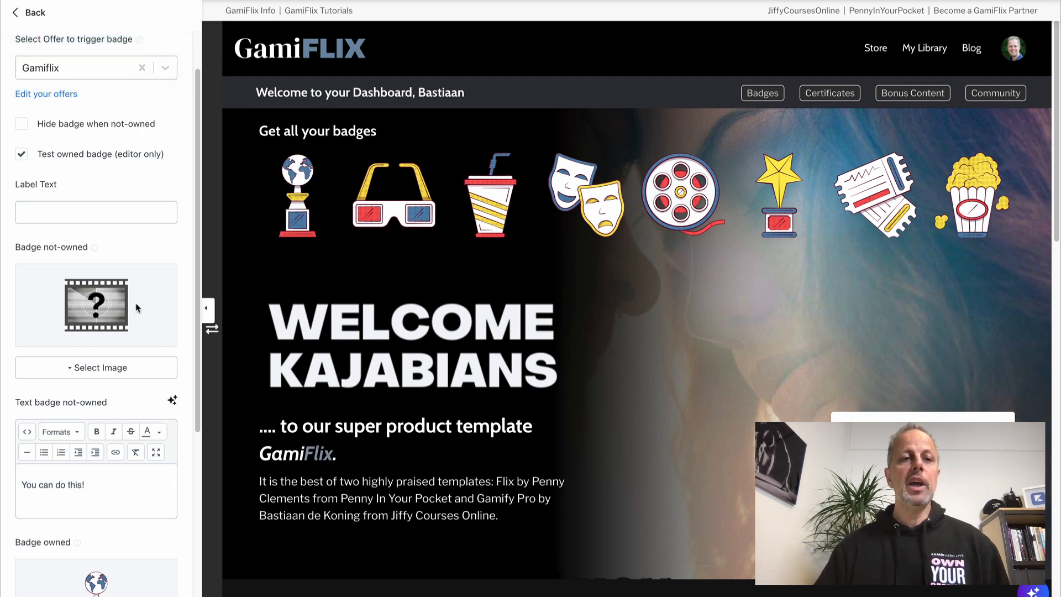
{"action": "scroll", "coordinate": [137, 305], "scroll_direction": "down", "scroll_amount": 1}
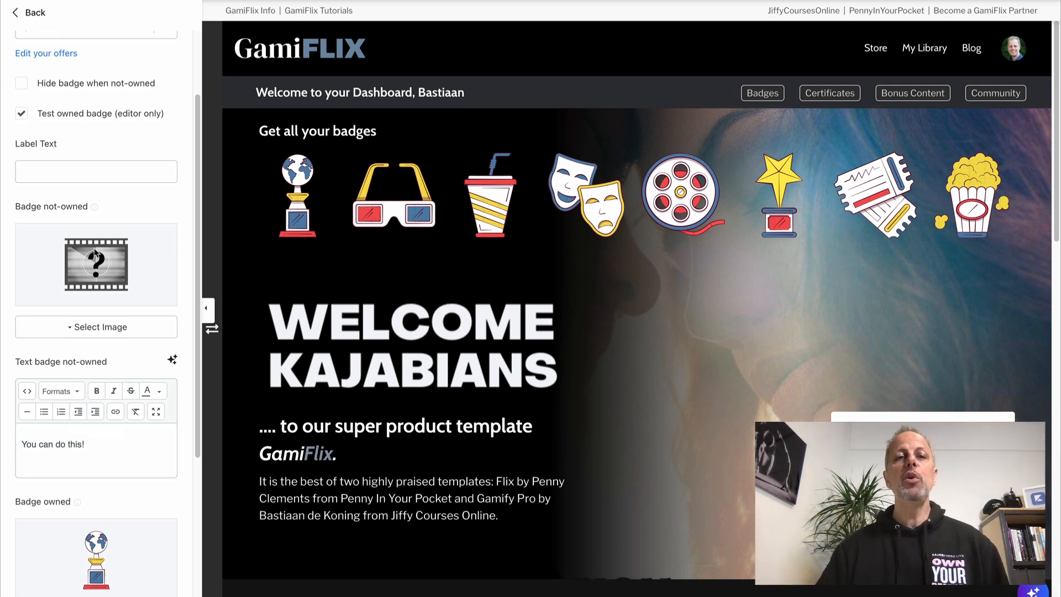
{"action": "mouse_move", "coordinate": [284, 197]}
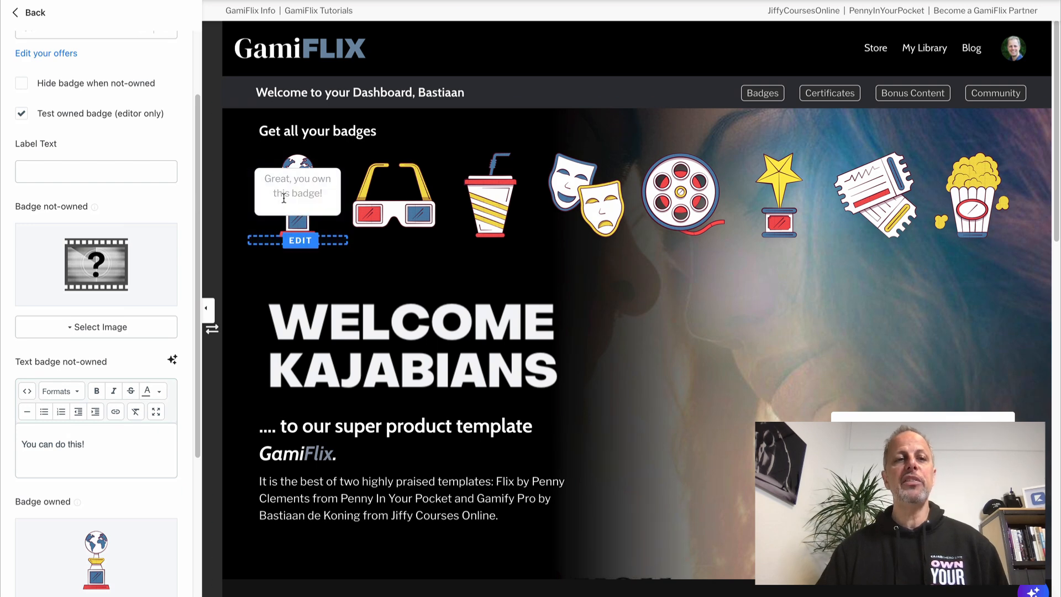
- Disable Test owned badge to preview the globe trophy badge's not-owned version, and re-enable the option
{"action": "left_click", "coordinate": [24, 117]}
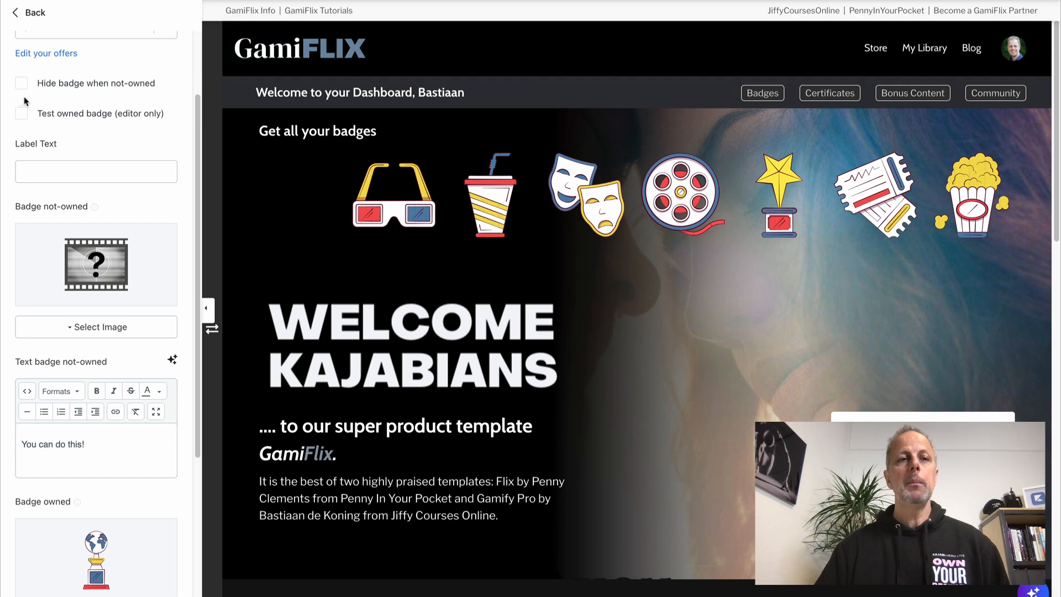
{"action": "mouse_move", "coordinate": [298, 224]}
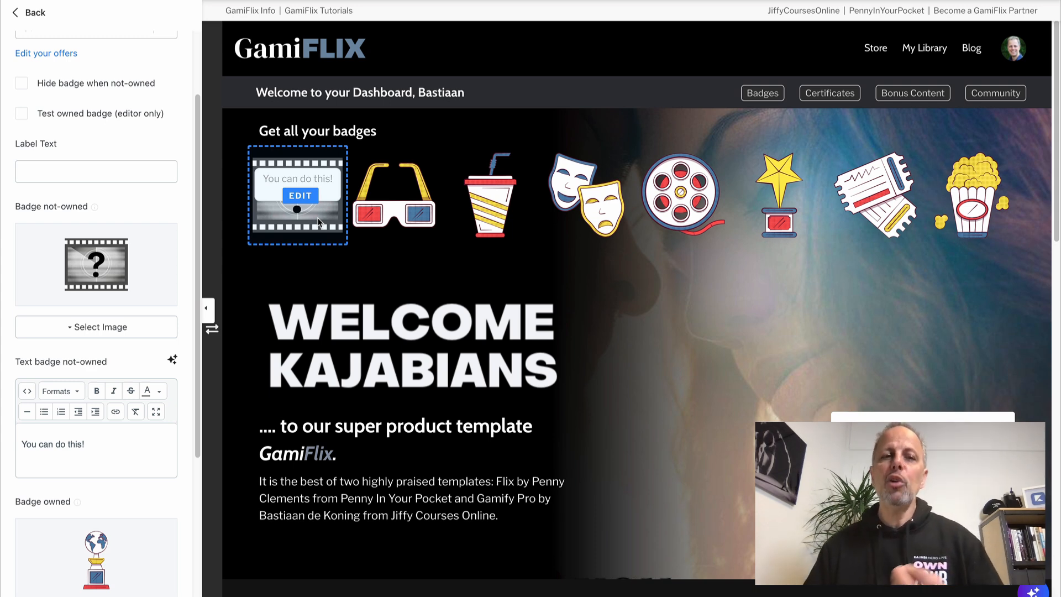
{"action": "left_click", "coordinate": [24, 113]}
- Review the globe trophy badge's owned image, text and hover message, and return to the GamiFlix Badges section
{"action": "scroll", "coordinate": [97, 432], "scroll_direction": "down", "scroll_amount": 5}
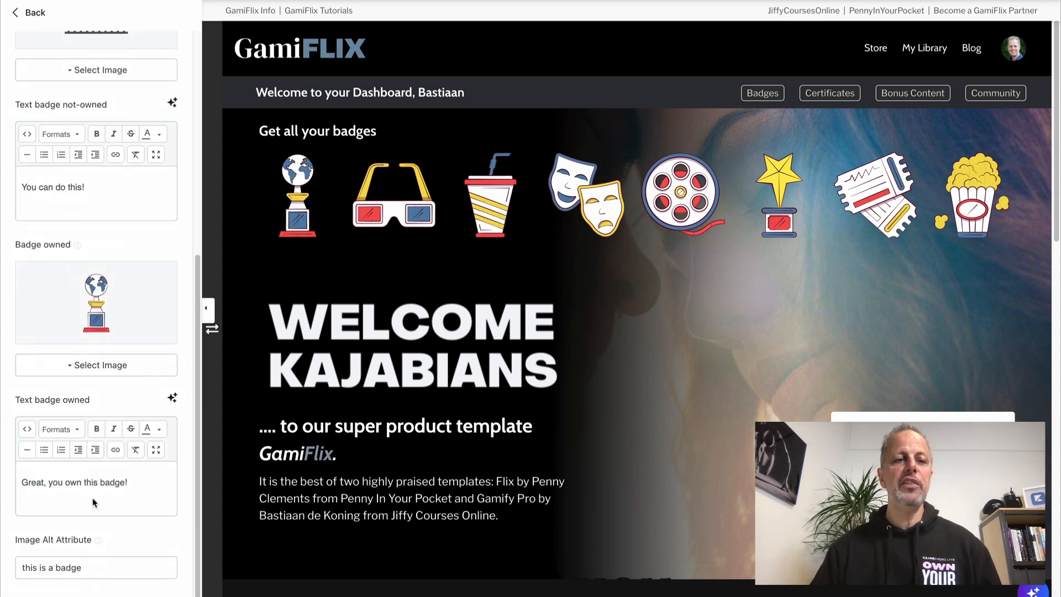
{"action": "mouse_move", "coordinate": [315, 207]}
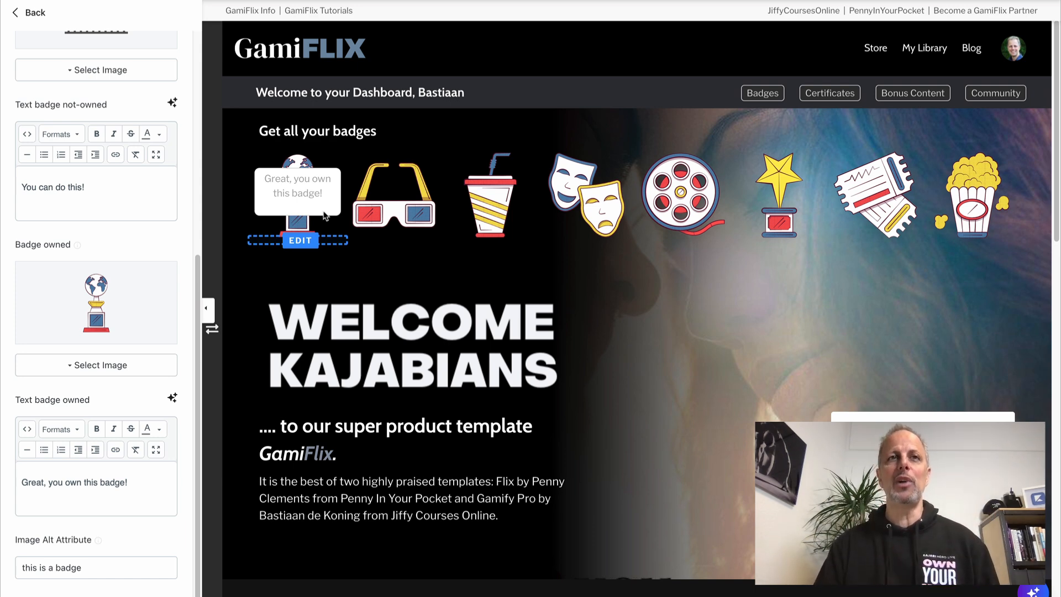
{"action": "left_click", "coordinate": [28, 13]}
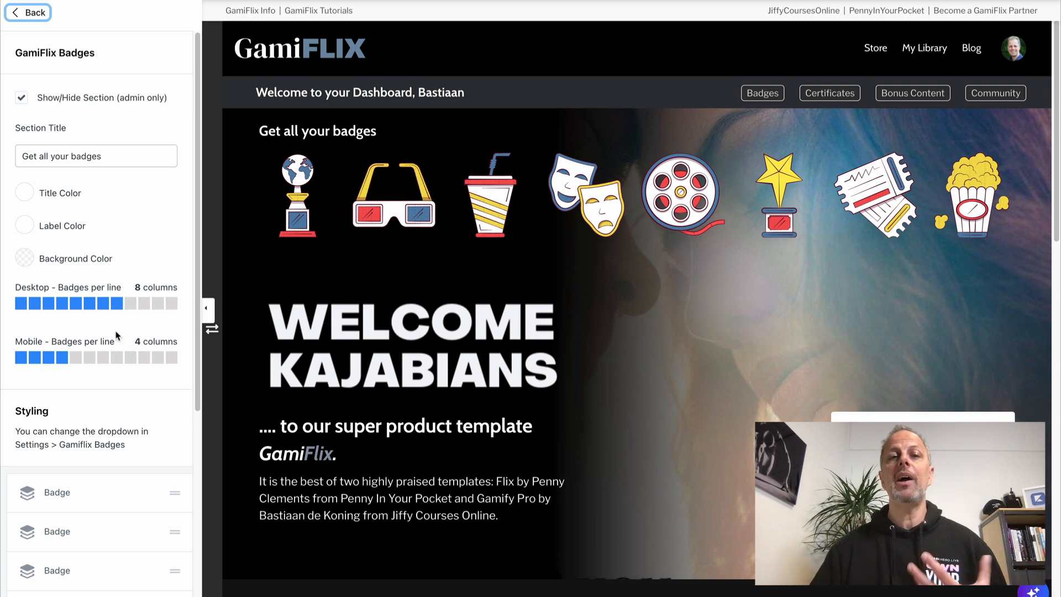
- Make the first of the two hidden badges in the GamiFlix Badges list visible again
{"action": "scroll", "coordinate": [116, 336], "scroll_direction": "down", "scroll_amount": 3}
{"action": "scroll", "coordinate": [115, 336], "scroll_direction": "down", "scroll_amount": 2}
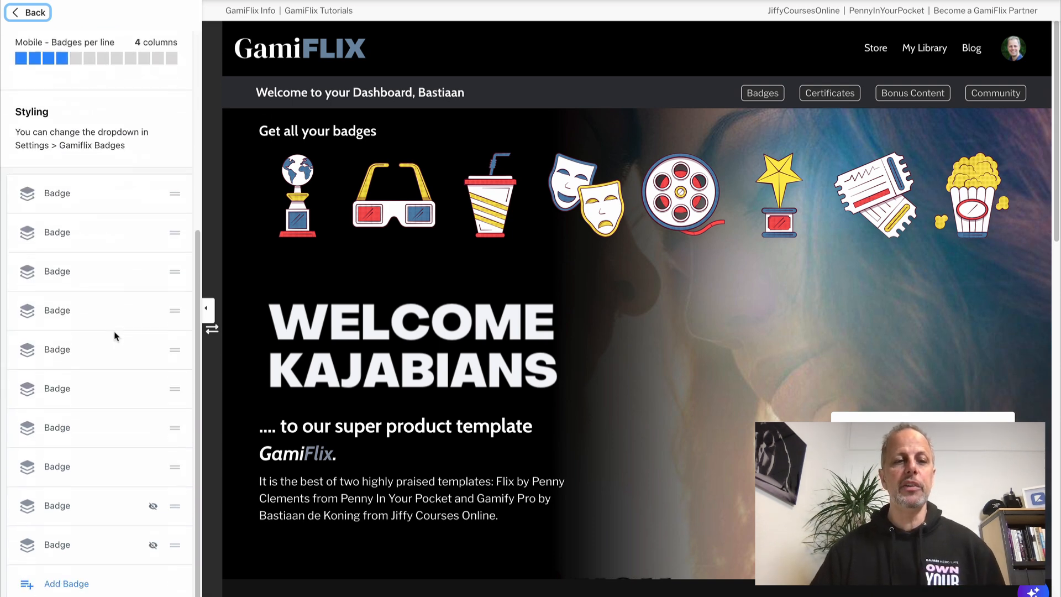
{"action": "left_click", "coordinate": [131, 507]}
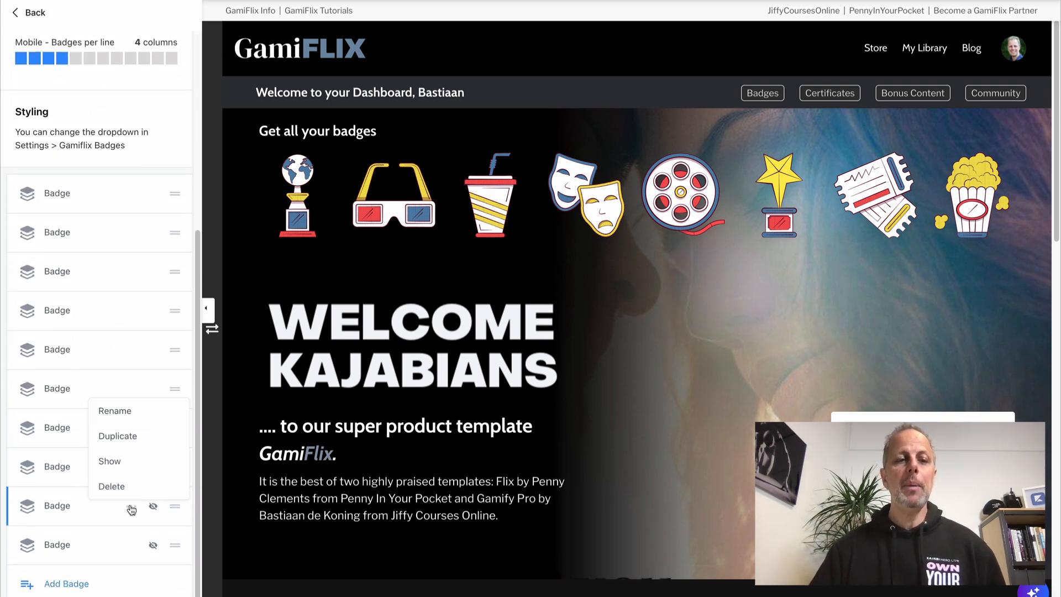
{"action": "left_click", "coordinate": [118, 463]}
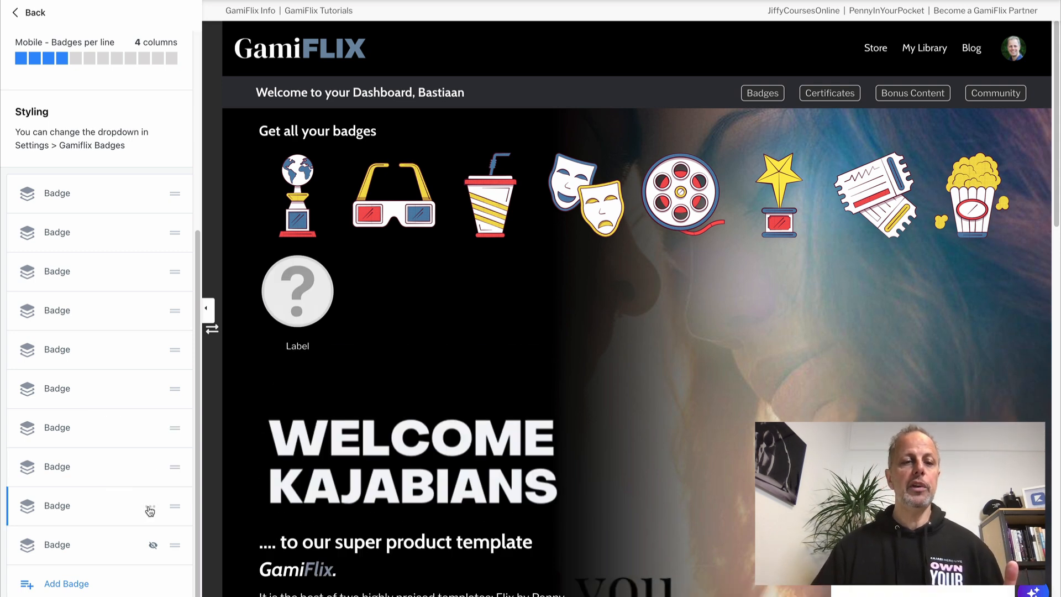
- Rename the newly shown badge to "Badge hidden" in the section's badge list
{"action": "left_click", "coordinate": [150, 509]}
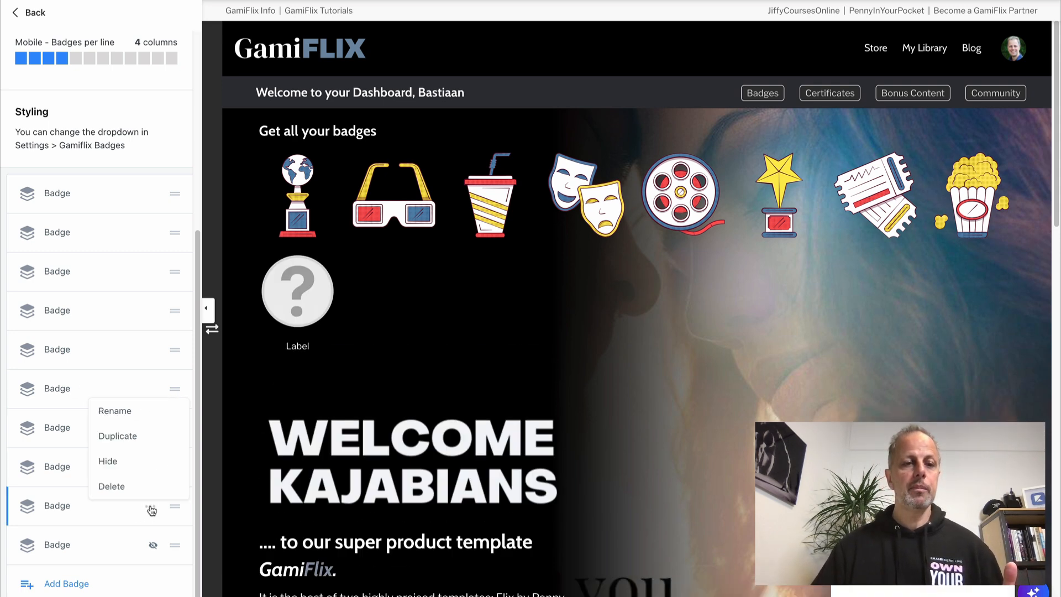
{"action": "left_click", "coordinate": [125, 410]}
{"action": "double_click", "coordinate": [86, 509]}
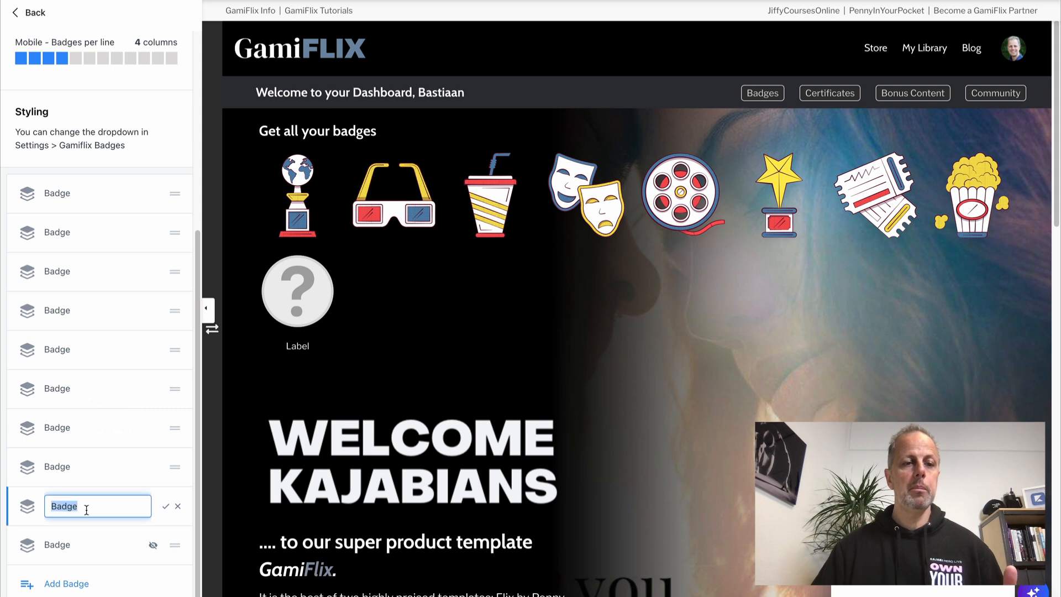
{"action": "left_click", "coordinate": [111, 509]}
{"action": "type", "text": "hidden"}
{"action": "key", "text": "Return"}
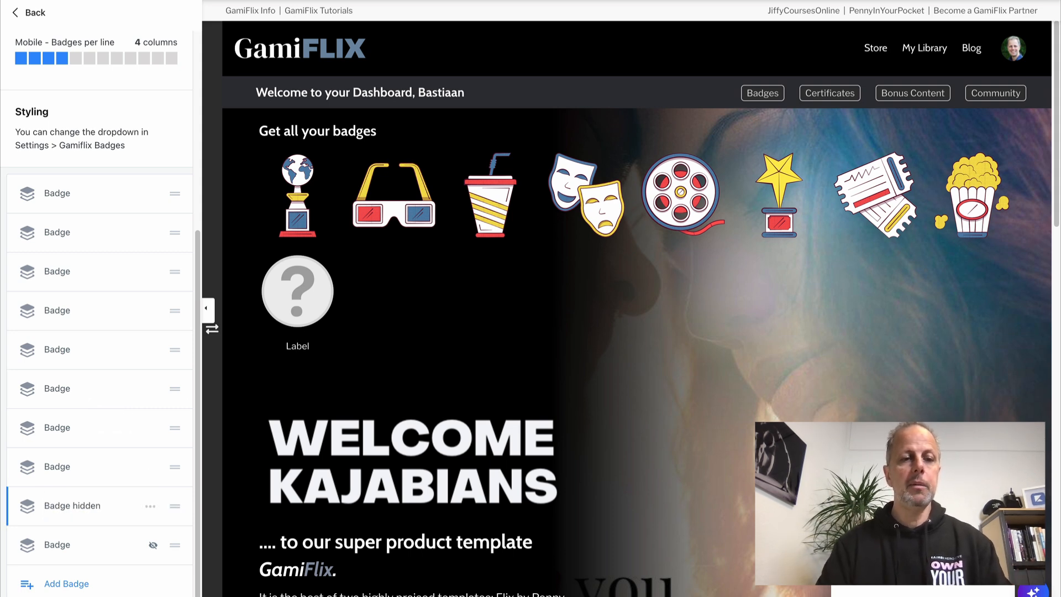
- Enable Hide badge when not-owned and Test owned badge for "Badge hidden", and preview its hover text
{"action": "scroll", "coordinate": [58, 436], "scroll_direction": "up", "scroll_amount": 5}
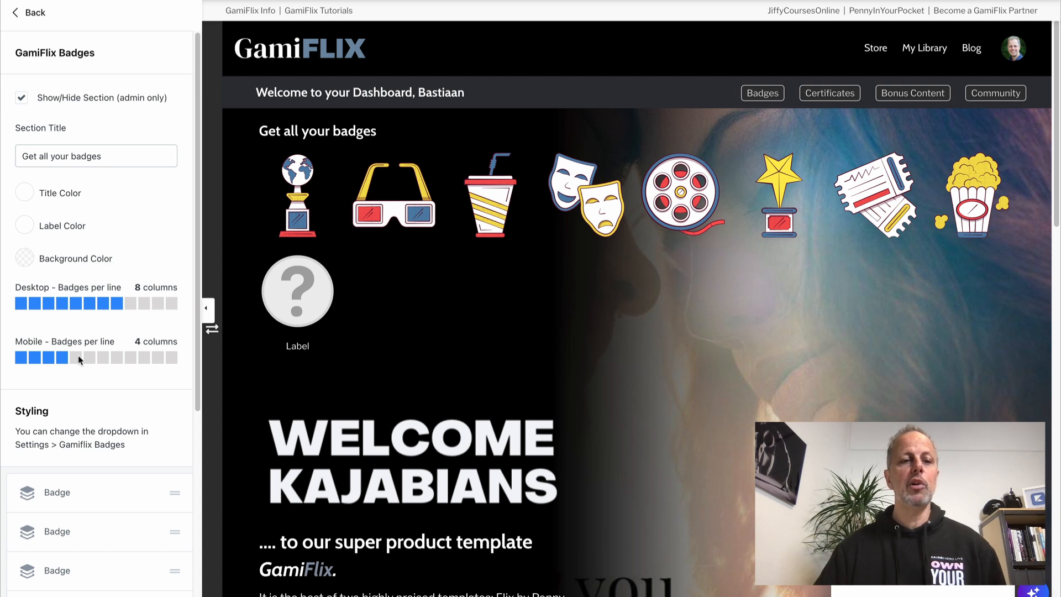
{"action": "scroll", "coordinate": [78, 359], "scroll_direction": "down", "scroll_amount": 5}
{"action": "left_click", "coordinate": [76, 515]}
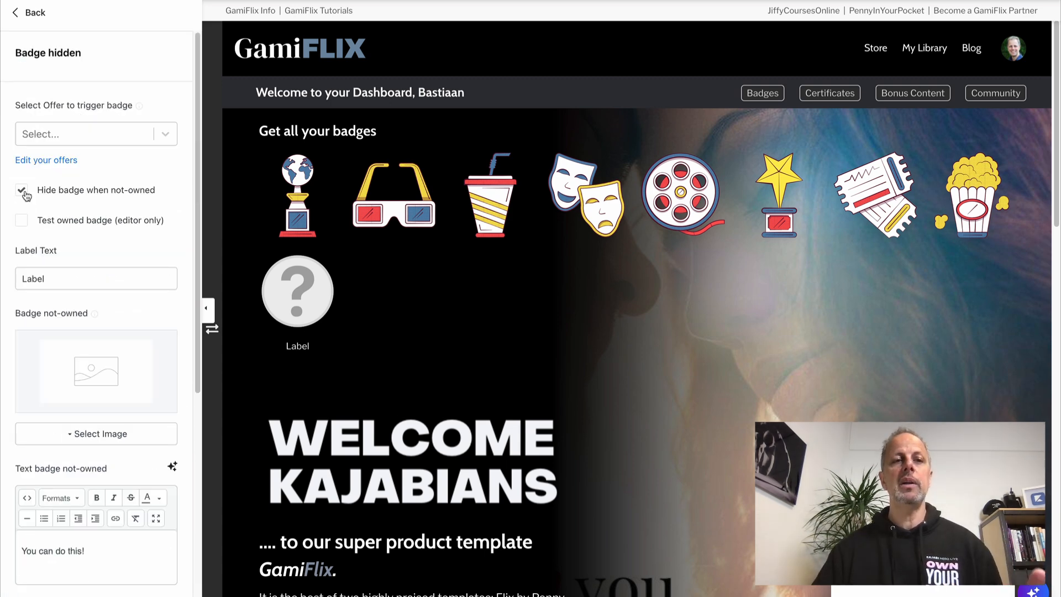
{"action": "left_click", "coordinate": [23, 192]}
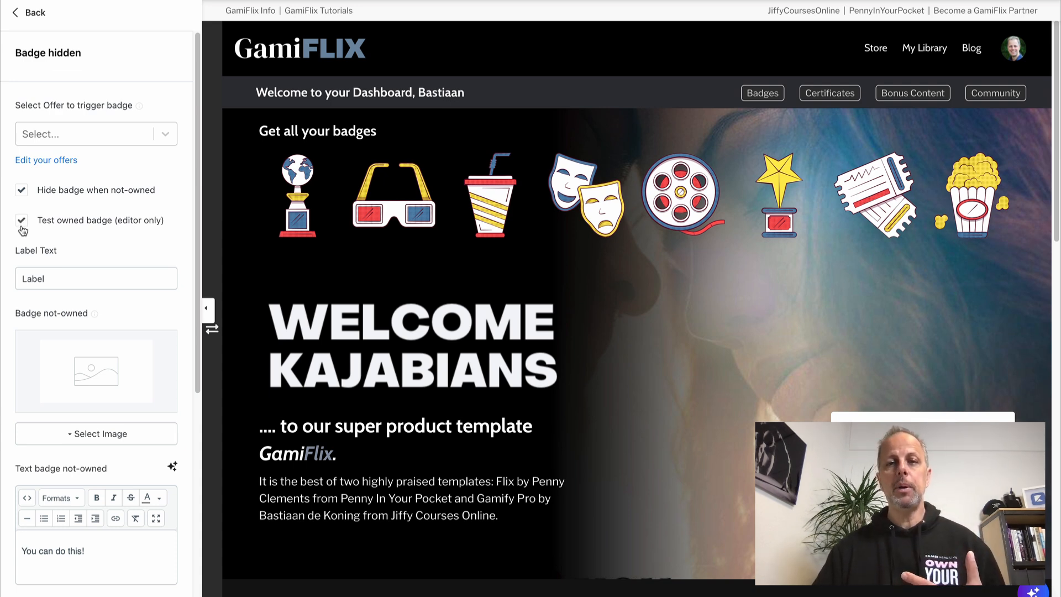
{"action": "mouse_move", "coordinate": [298, 301]}
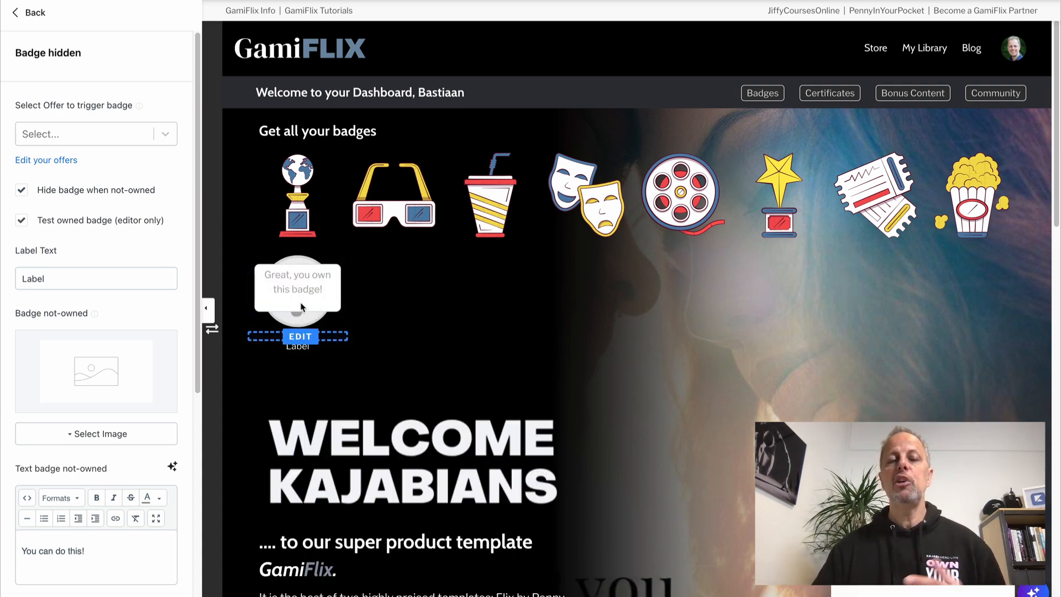